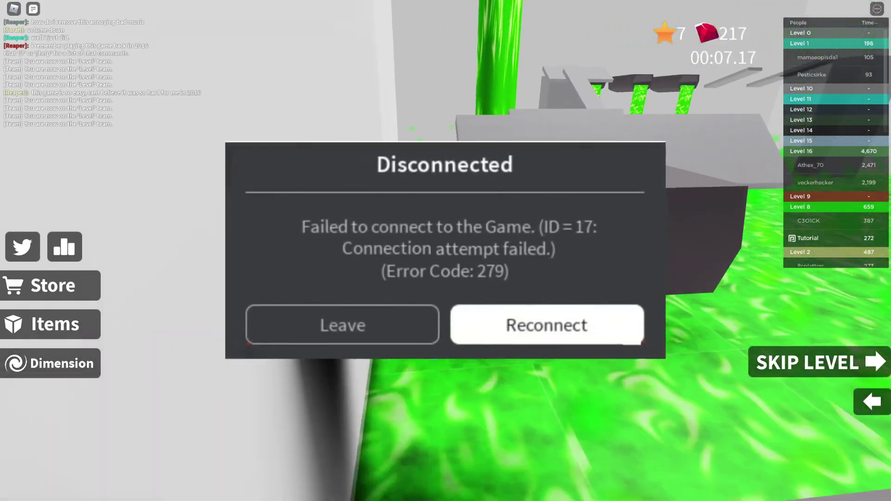
- Reconnect to Roblox after error 279 and jump across the platforms over the green lava
{"action": "left_click", "coordinate": [463, 319]}
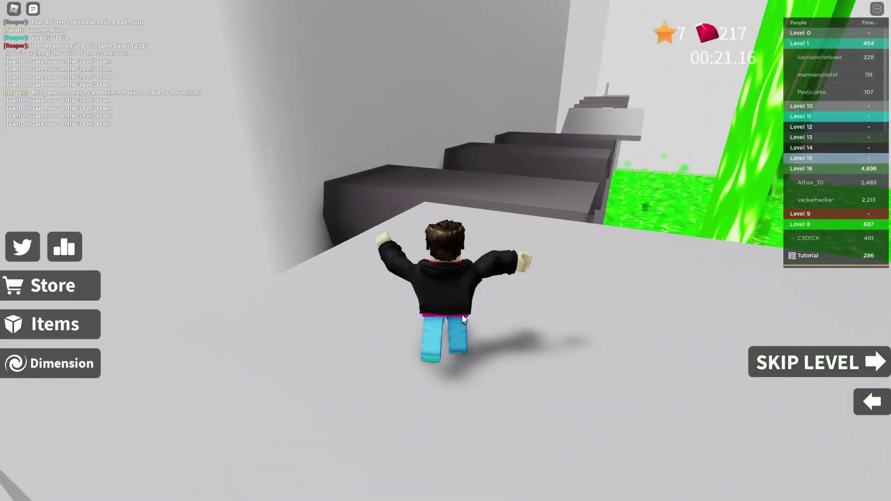
{"action": "key", "text": "space"}
{"action": "key", "text": "space"}
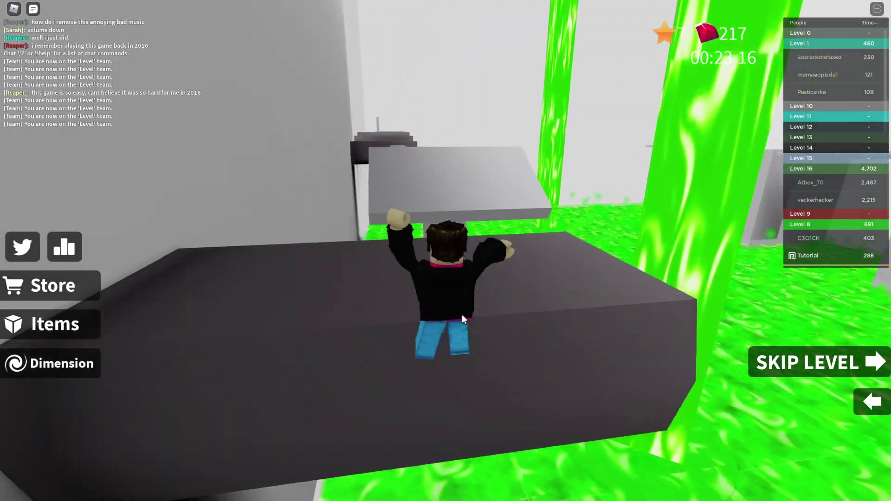
{"action": "key", "text": "space"}
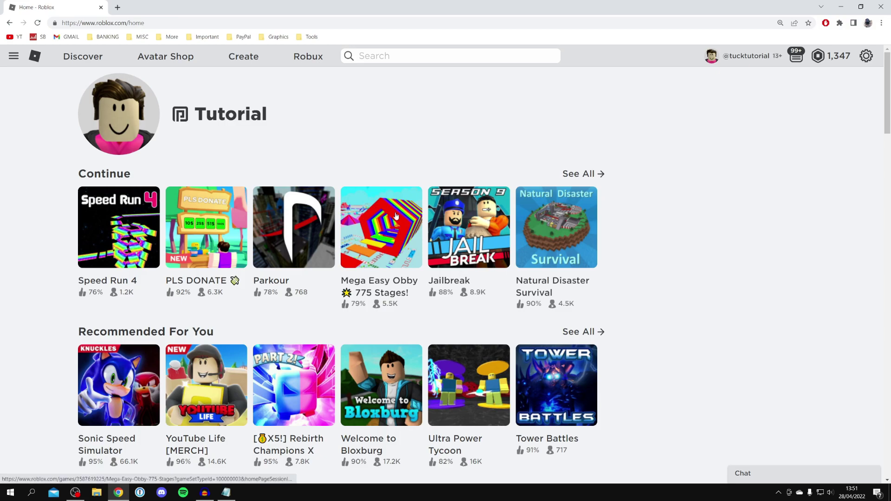
- Minimize Chrome with the Roblox home page to show the desktop
{"action": "left_click", "coordinate": [840, 7]}
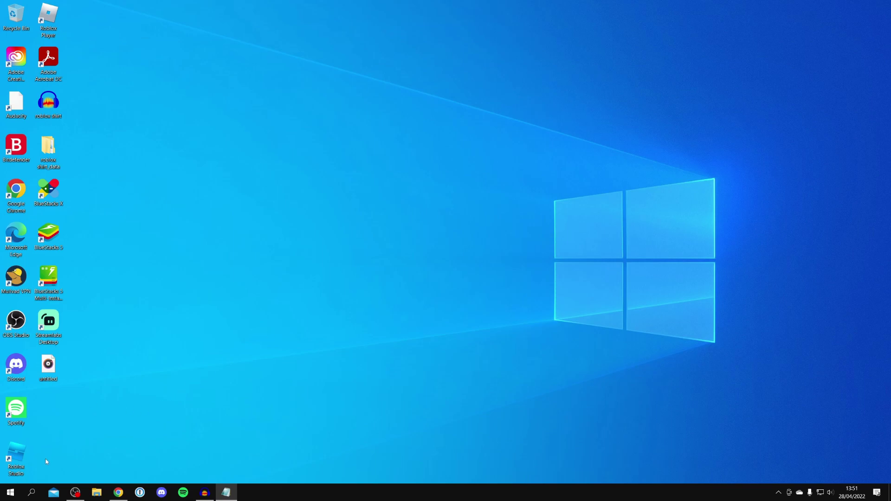
- Search for Control Panel from the taskbar and launch it
{"action": "left_click", "coordinate": [31, 494]}
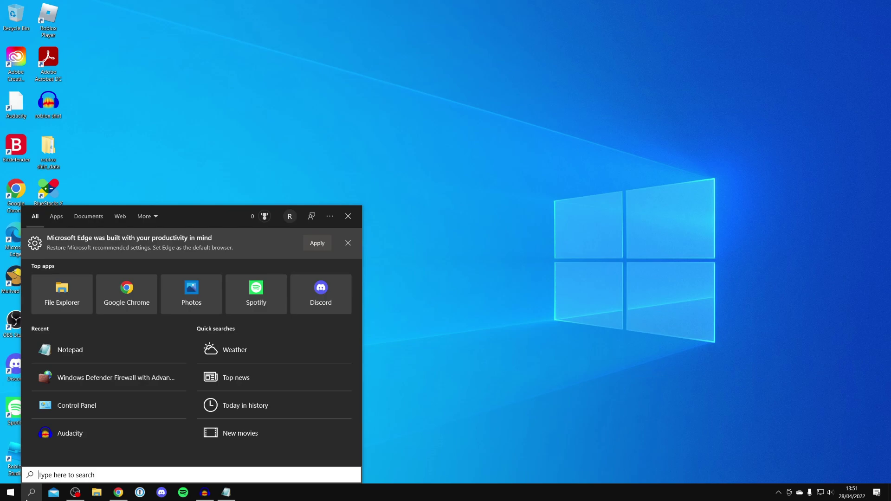
{"action": "type", "text": "contrik"}
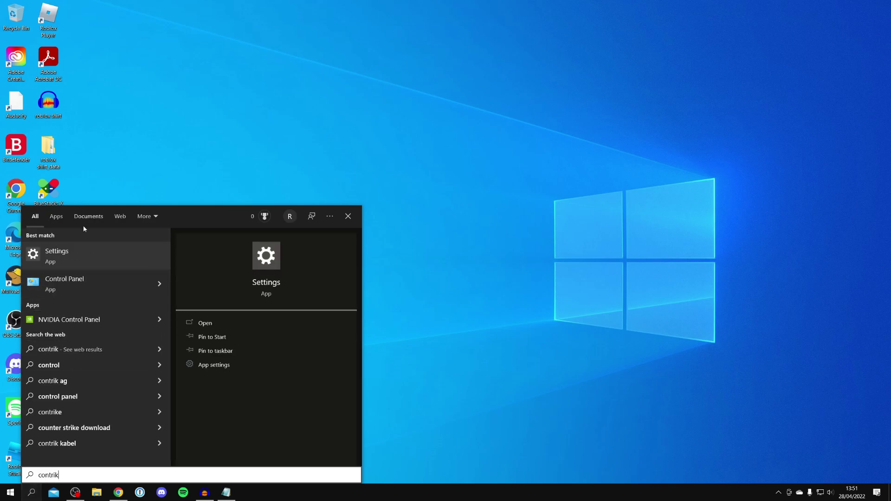
{"action": "left_click", "coordinate": [64, 281]}
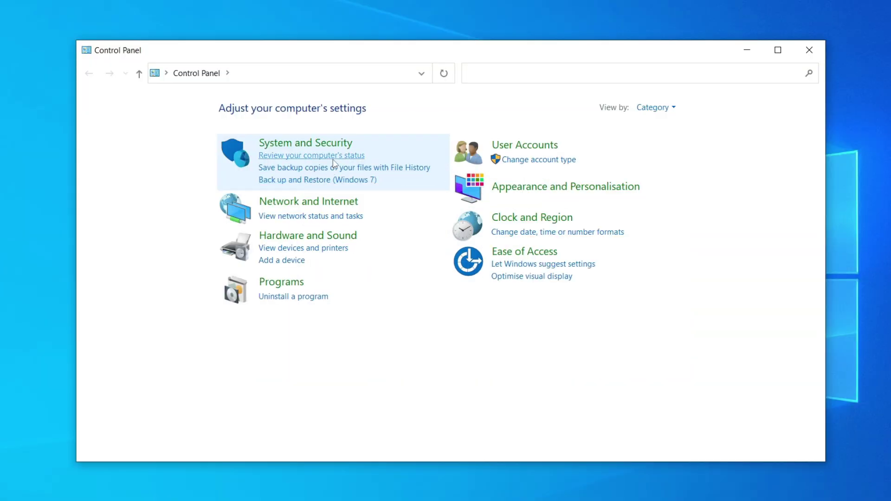
- Check the Windows Defender Firewall page under System and Security, noting Bitdefender manages it, then close it
{"action": "left_click", "coordinate": [306, 144]}
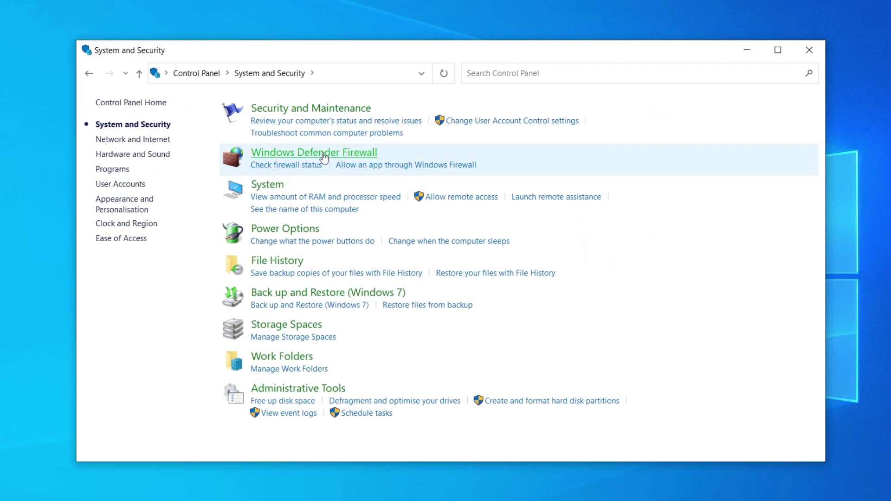
{"action": "left_click", "coordinate": [324, 156]}
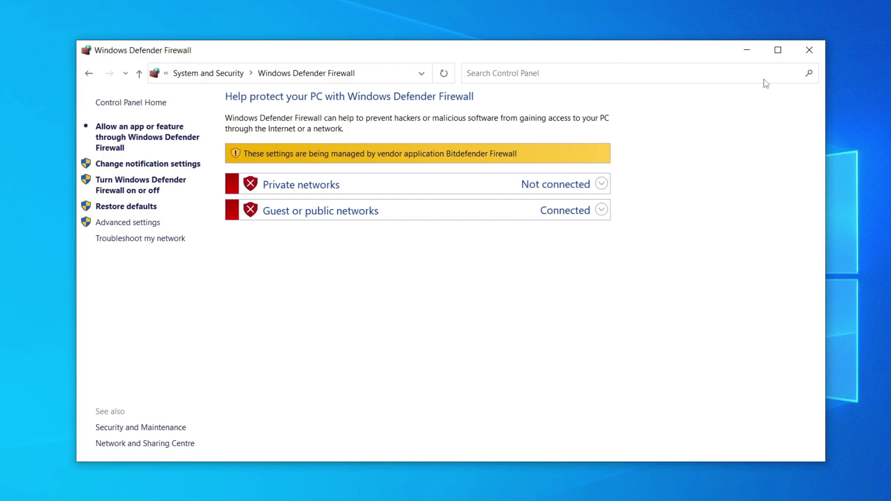
{"action": "left_click", "coordinate": [823, 43]}
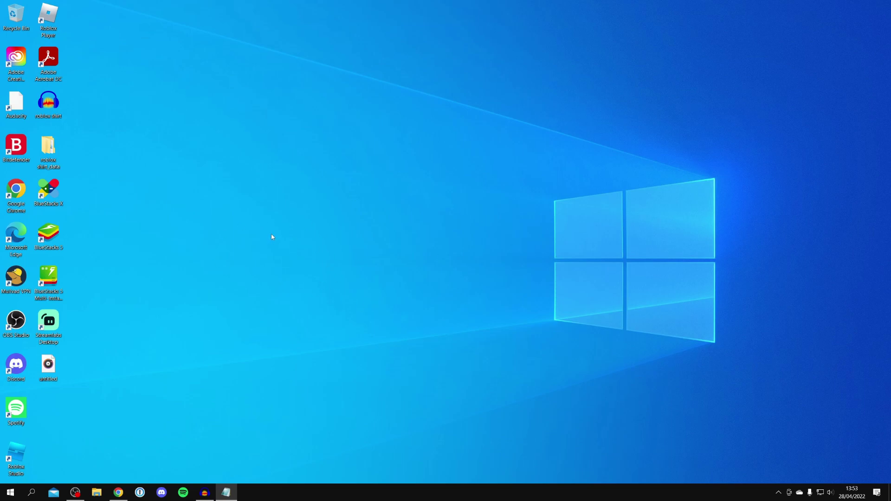
- Go to Start > Settings > Update & Security > Windows Security
{"action": "left_click", "coordinate": [11, 492]}
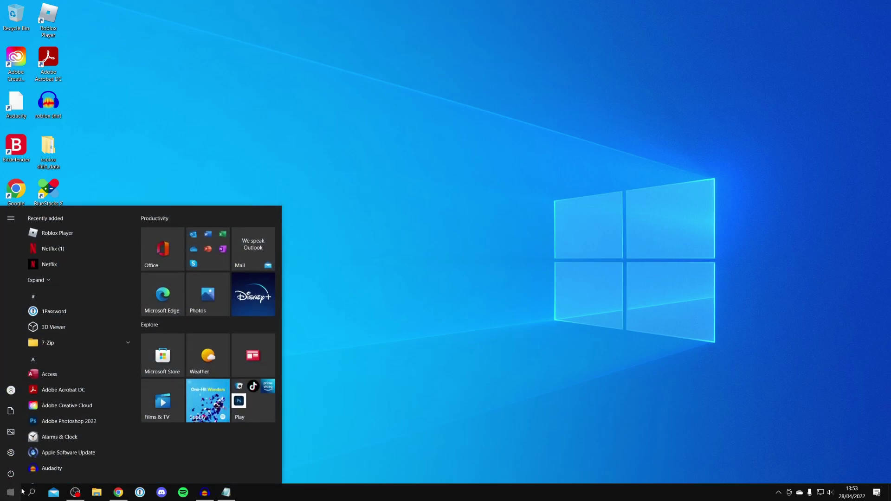
{"action": "mouse_move", "coordinate": [10, 453]}
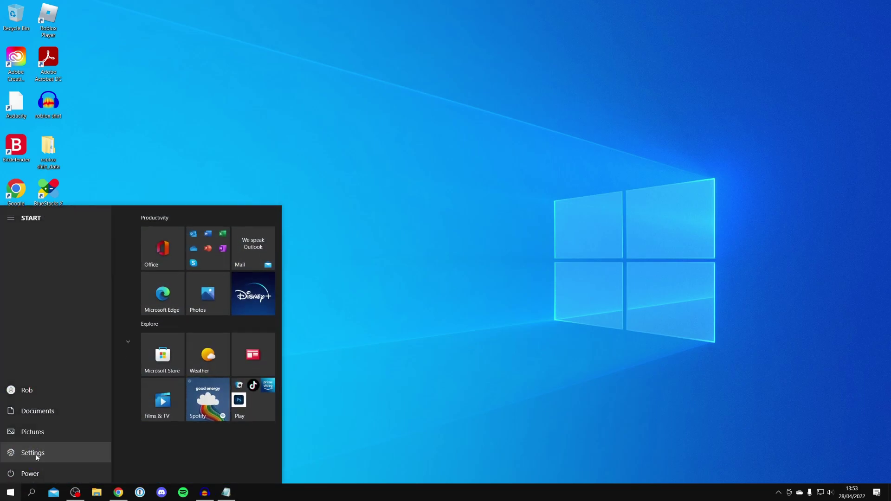
{"action": "left_click", "coordinate": [36, 455]}
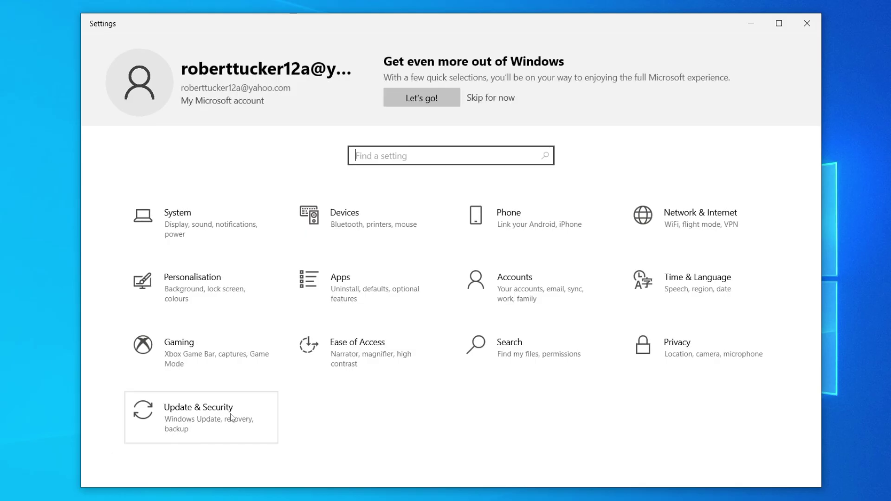
{"action": "left_click", "coordinate": [186, 418]}
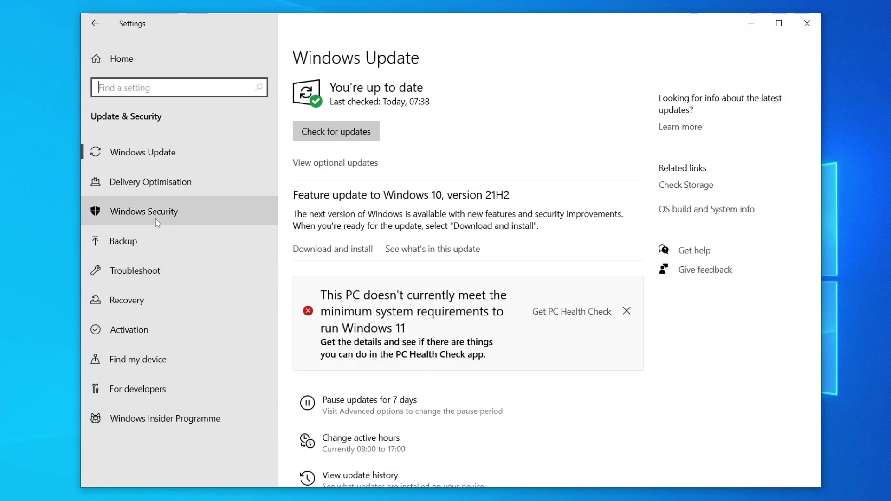
{"action": "left_click", "coordinate": [183, 212]}
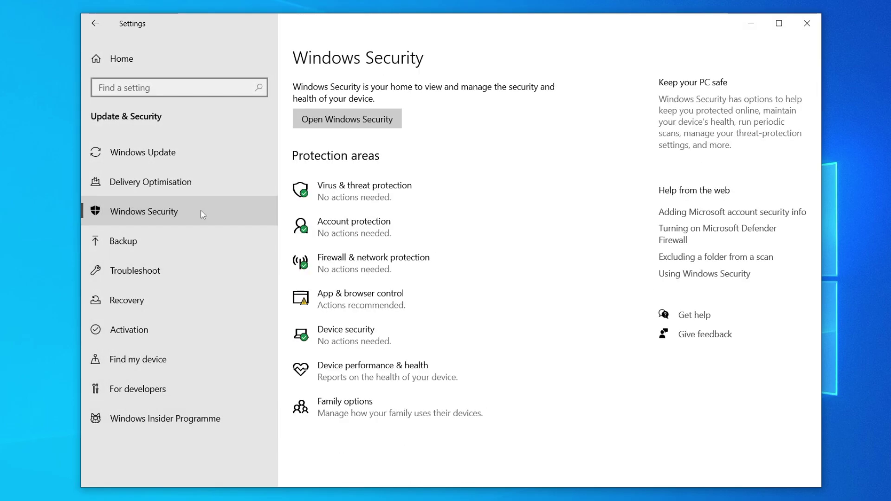
- Check Virus & threat protection: Bitdefender Antivirus on, Microsoft Defender periodic scanning off; close Windows Security
{"action": "left_click", "coordinate": [347, 122]}
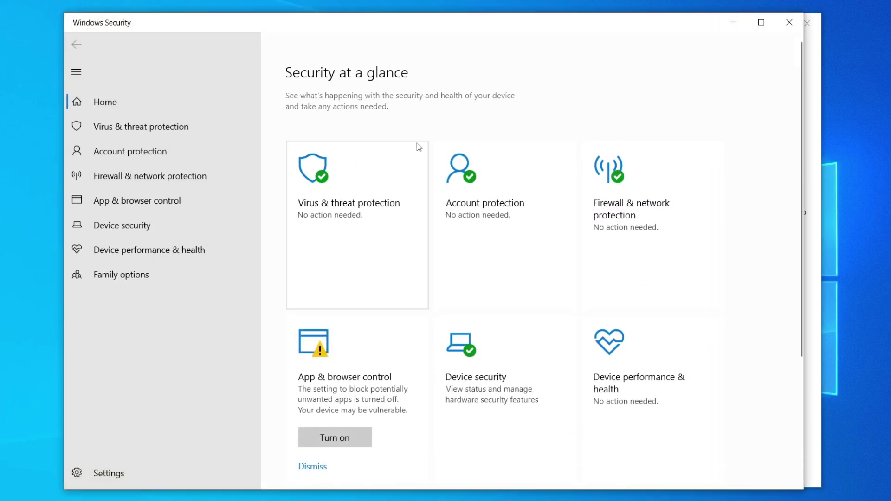
{"action": "left_click", "coordinate": [362, 205]}
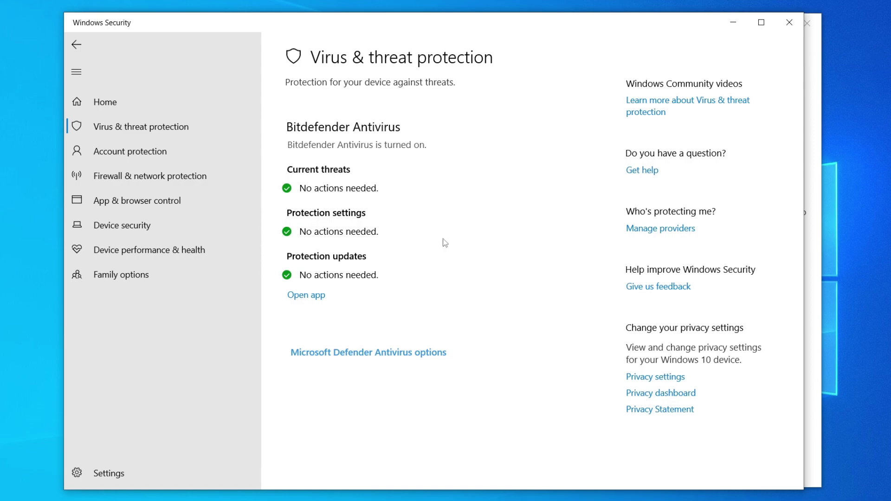
{"action": "left_click", "coordinate": [437, 350]}
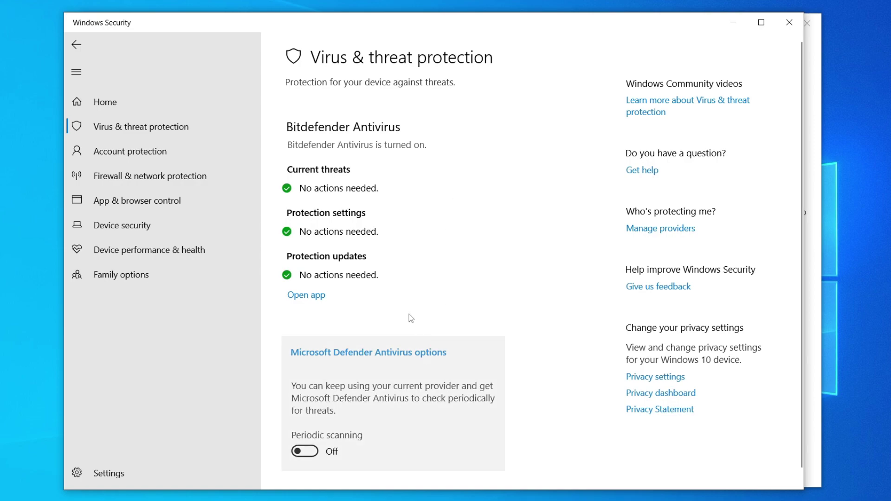
{"action": "left_click", "coordinate": [798, 22]}
- Restore Chrome with the Roblox home page from the taskbar, then minimize it to the desktop
{"action": "left_click", "coordinate": [118, 492]}
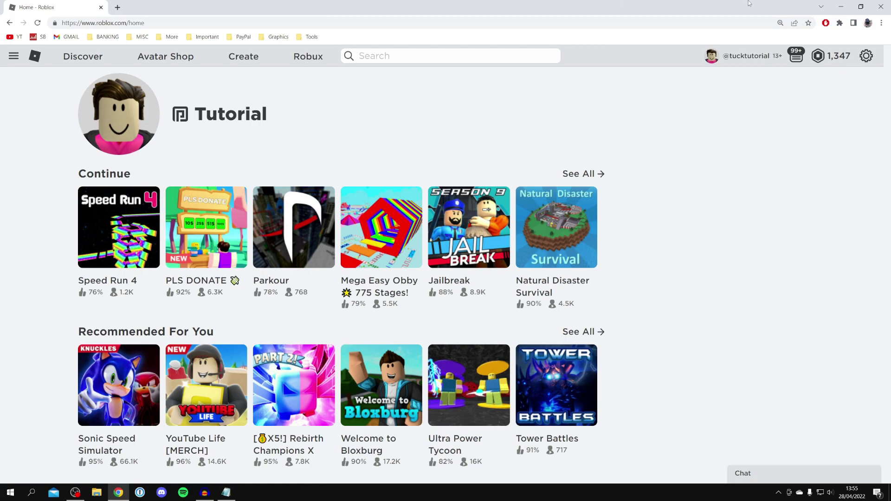
{"action": "left_click", "coordinate": [841, 7]}
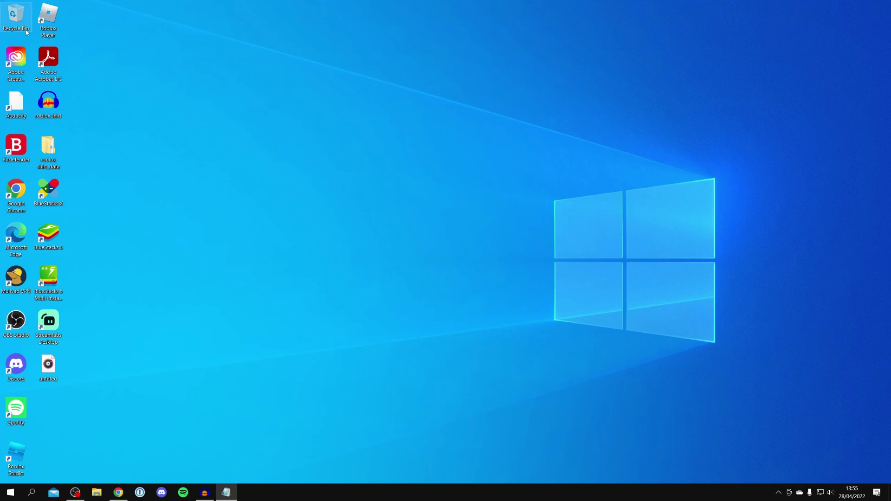